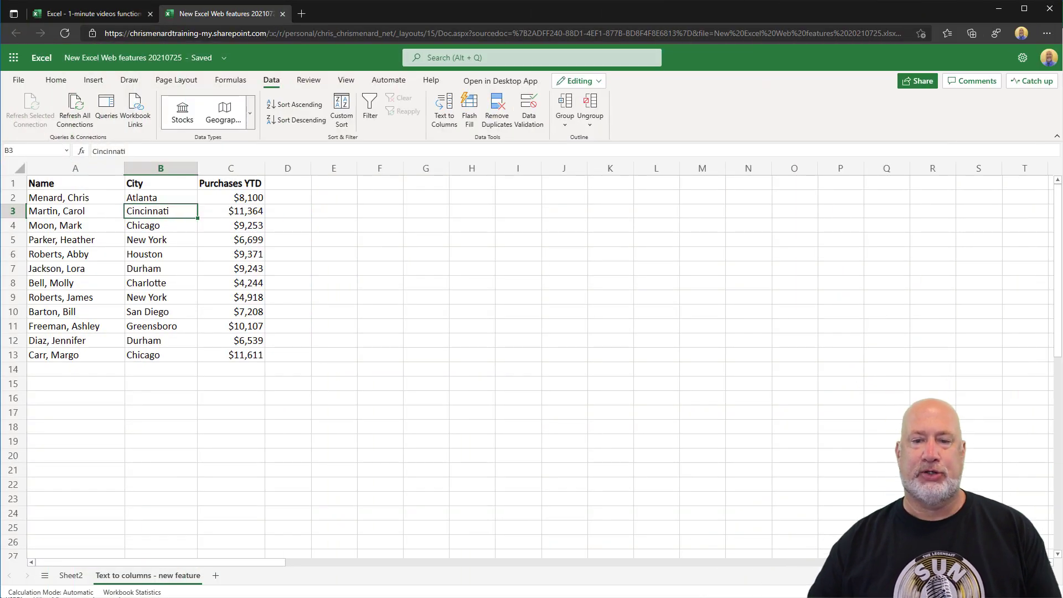
- Switch to desktop Excel's Book1, select the names in A2:A13, and go to the Data tab
{"action": "key", "text": "alt+Tab"}
{"action": "key", "text": "Tab"}
{"action": "key", "text": "Tab"}
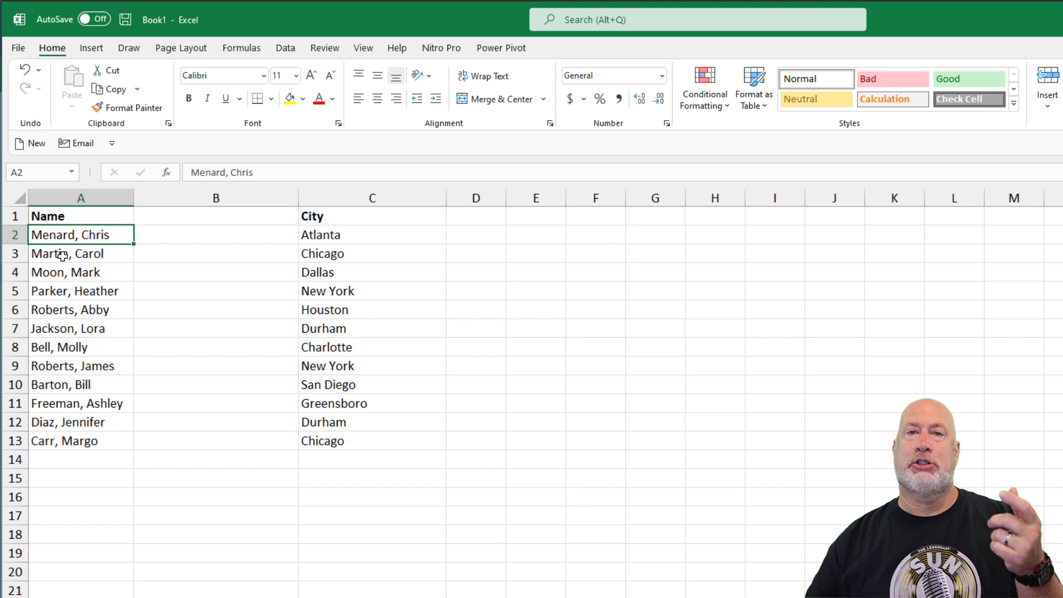
{"action": "left_click_drag", "start_coordinate": [81, 236], "coordinate": [86, 437]}
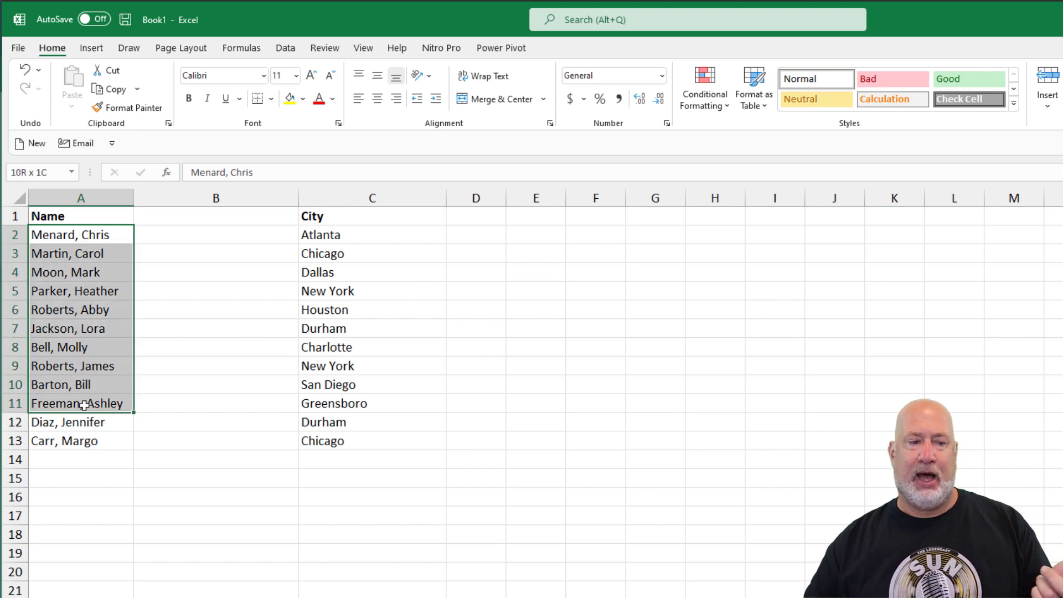
{"action": "left_click", "coordinate": [285, 48]}
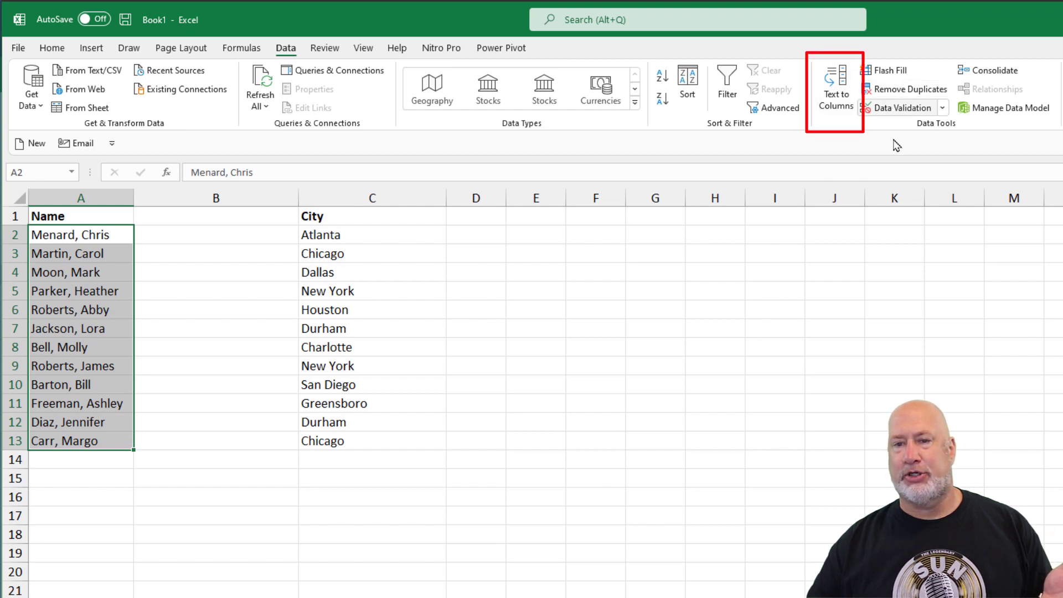
- Run Text to Columns on A2:A13 with Comma and Space delimiters, putting first names in column B
{"action": "left_click", "coordinate": [845, 115]}
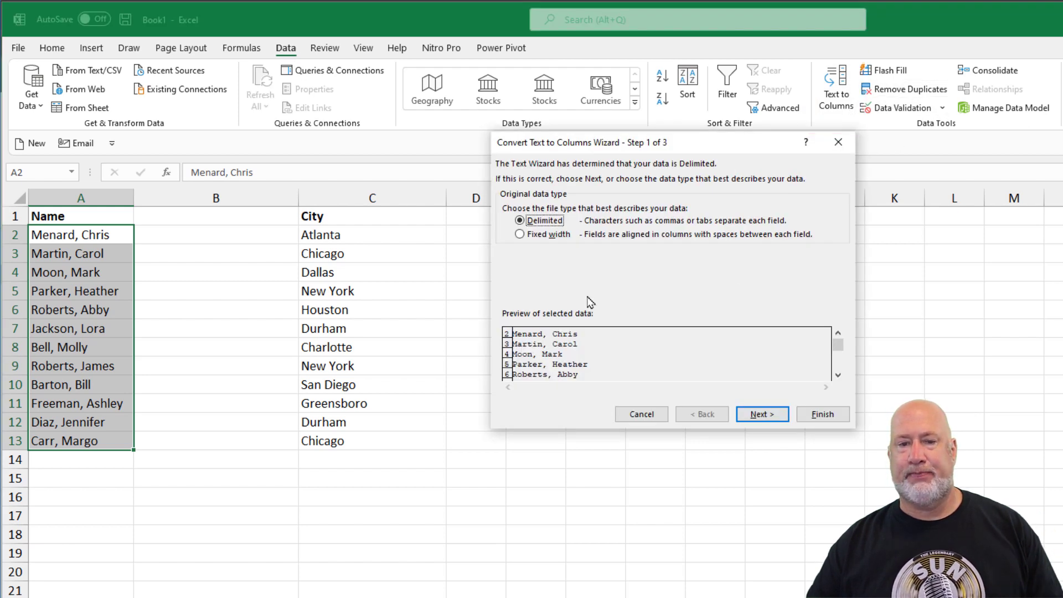
{"action": "left_click", "coordinate": [762, 414]}
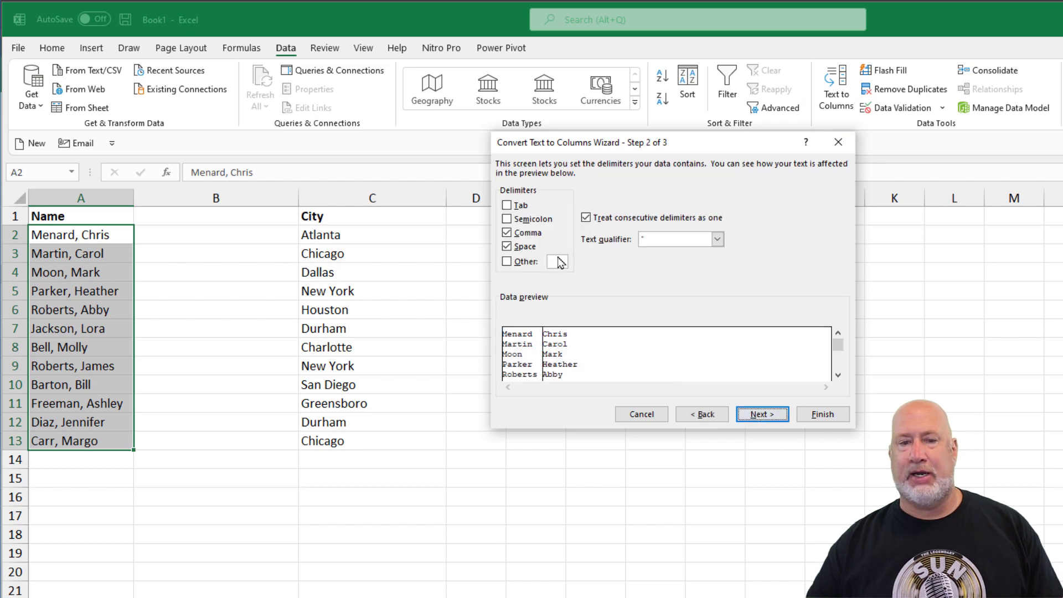
{"action": "left_click", "coordinate": [521, 233]}
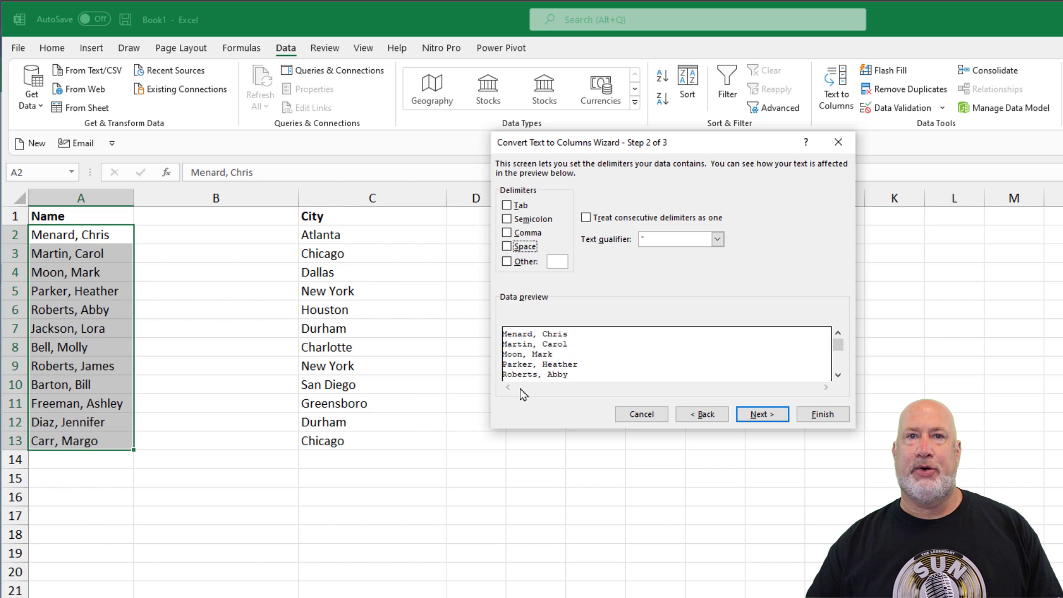
{"action": "left_click", "coordinate": [506, 234]}
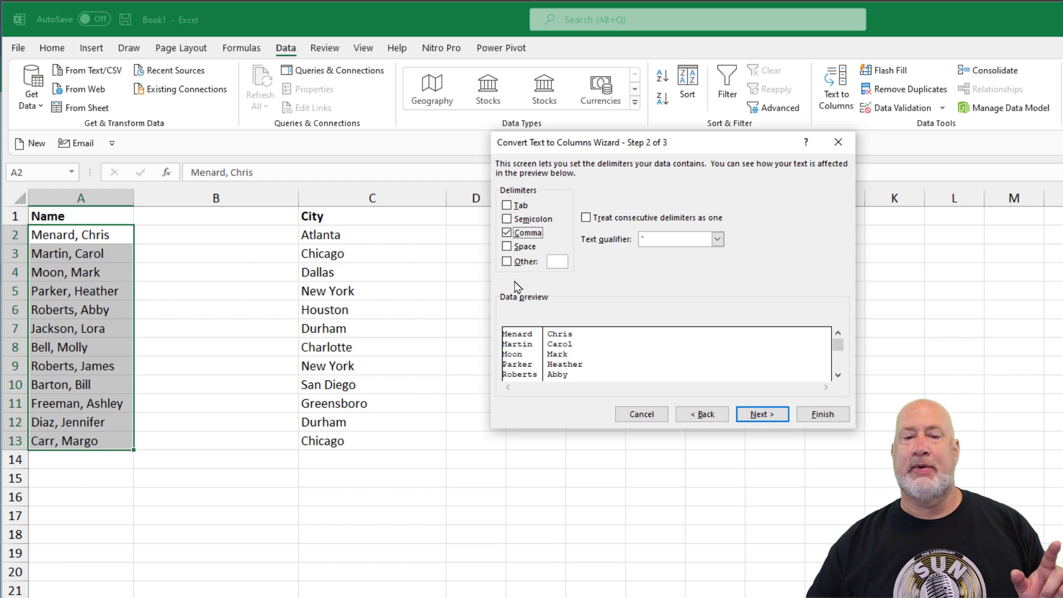
{"action": "left_click", "coordinate": [507, 247]}
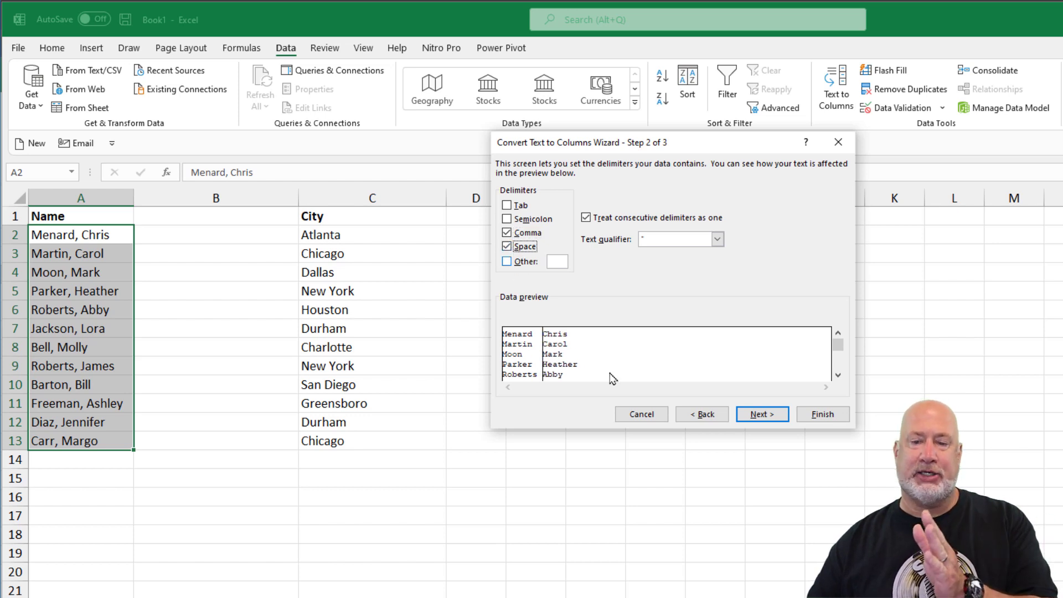
{"action": "left_click", "coordinate": [819, 420]}
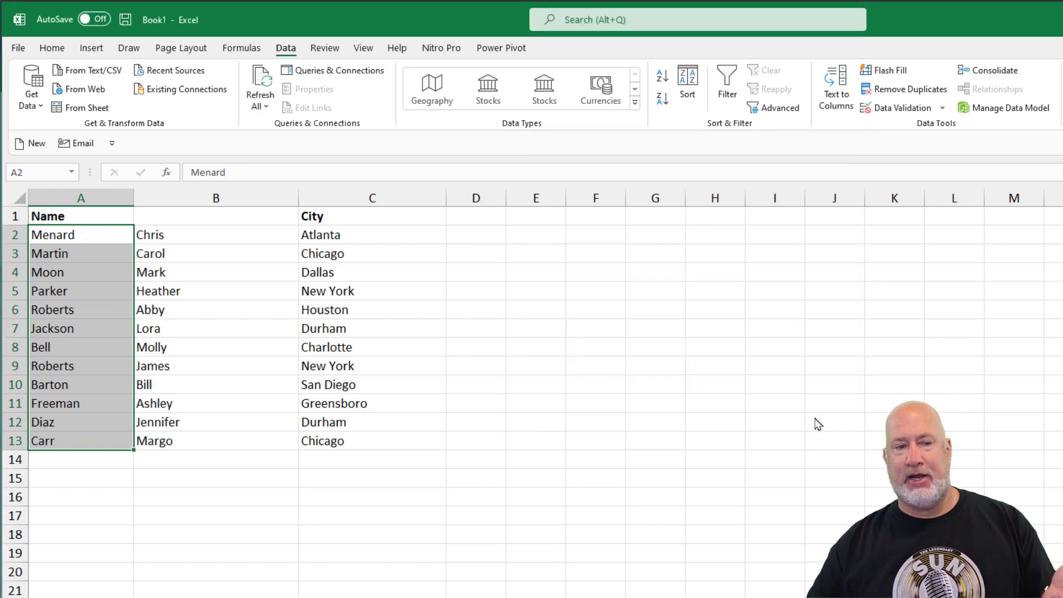
{"action": "left_click", "coordinate": [241, 220]}
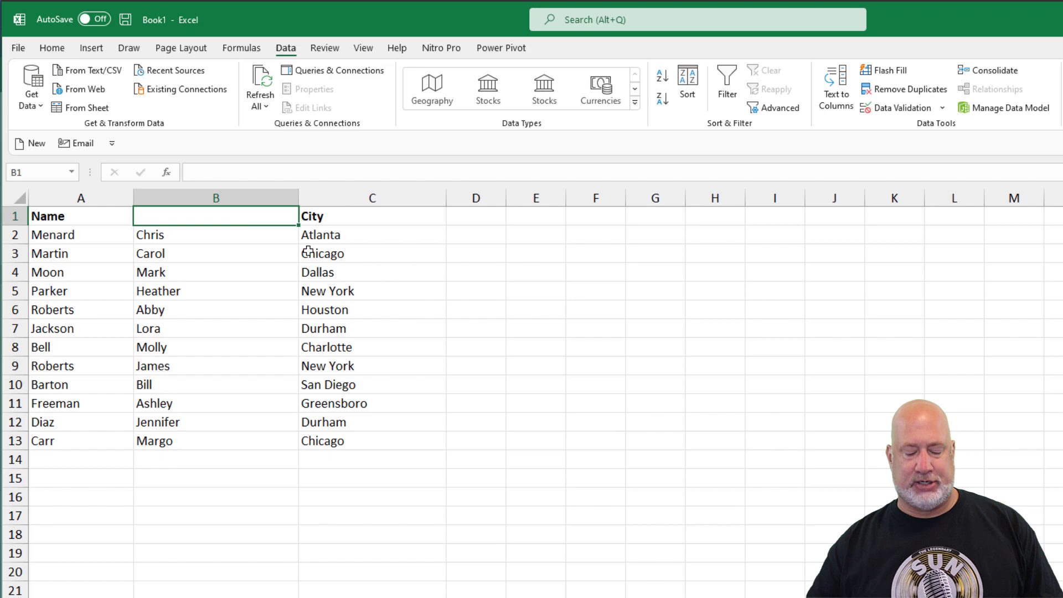
- In the web workbook, insert two empty columns before City, then select names A2:A13
{"action": "key", "text": "alt+Tab"}
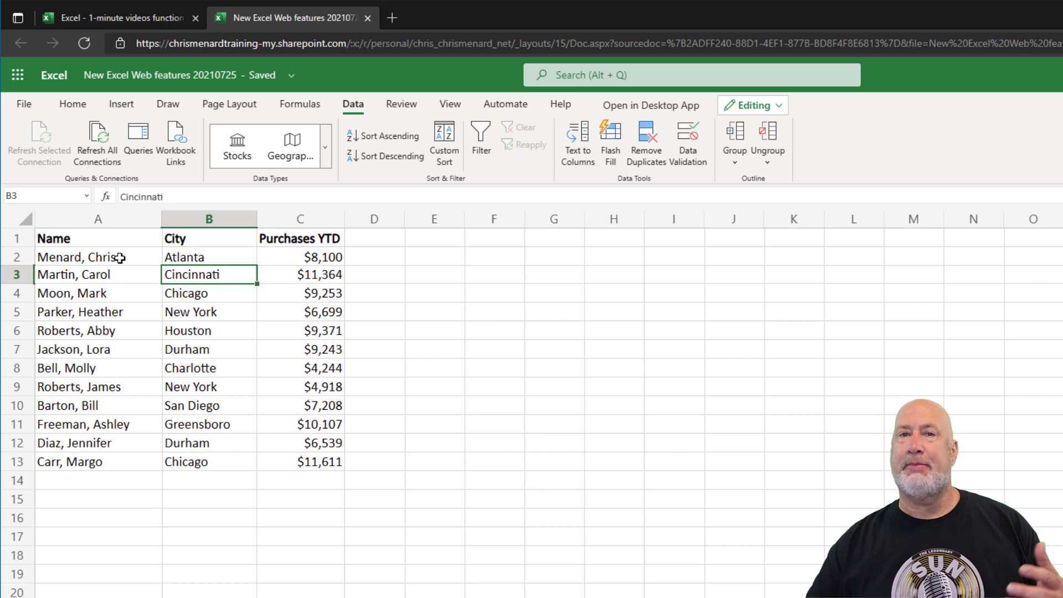
{"action": "left_click", "coordinate": [232, 222]}
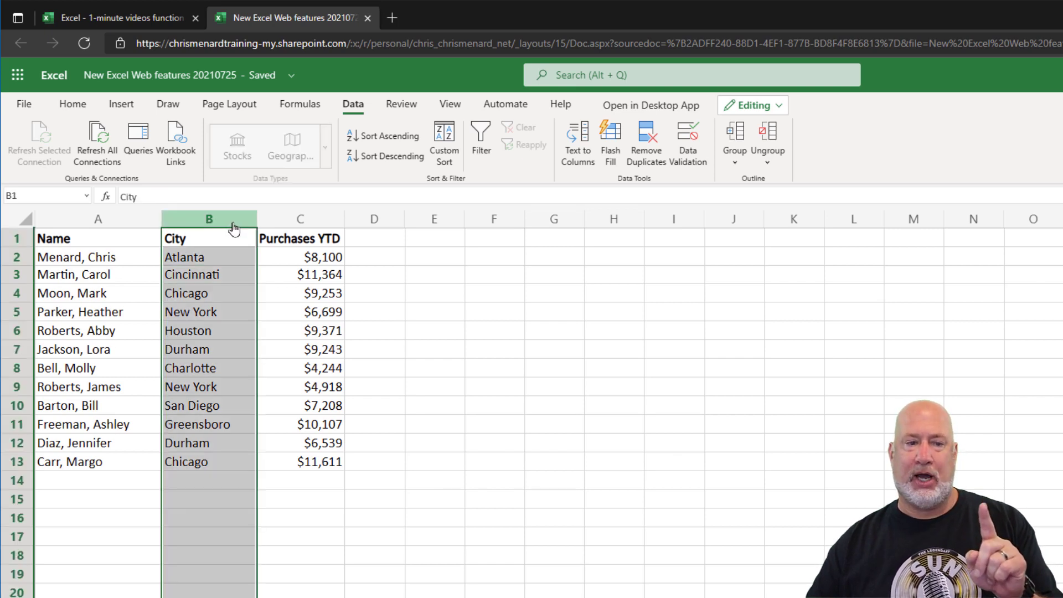
{"action": "left_click_drag", "start_coordinate": [235, 227], "coordinate": [296, 234]}
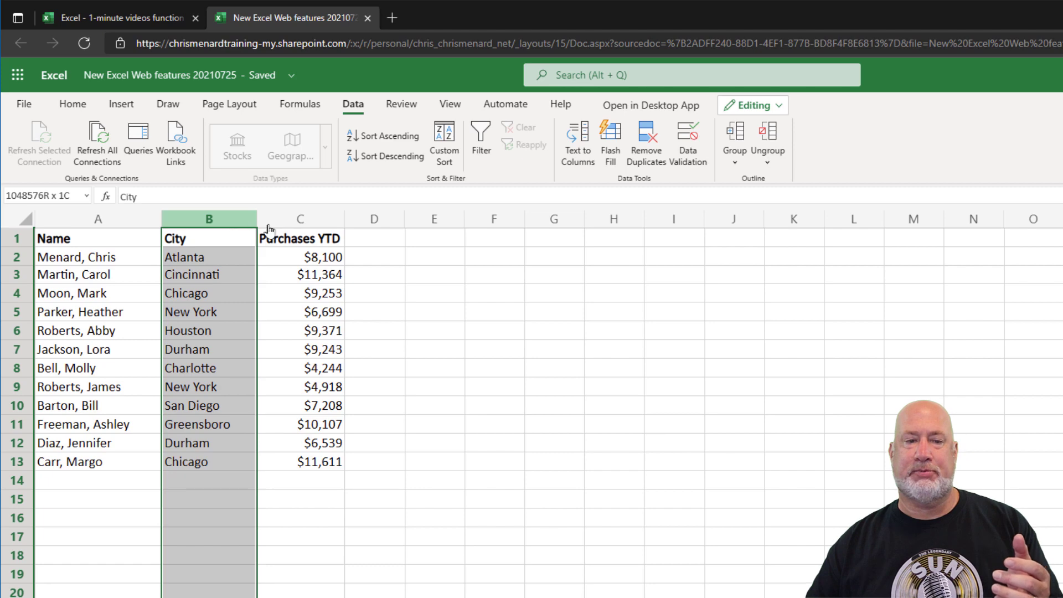
{"action": "right_click", "coordinate": [297, 232]}
{"action": "left_click", "coordinate": [360, 377]}
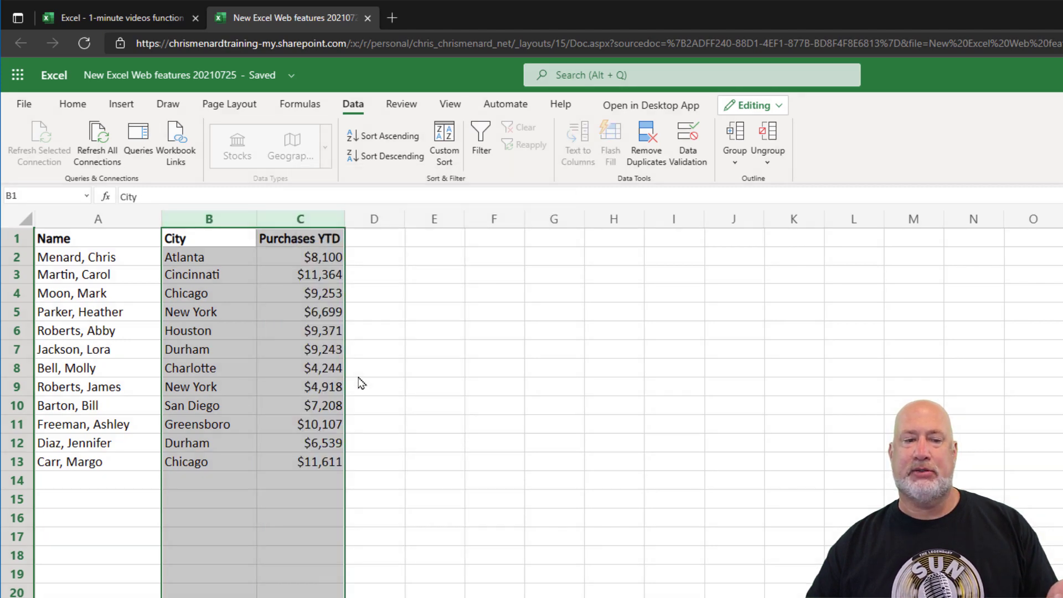
{"action": "left_click_drag", "start_coordinate": [128, 258], "coordinate": [133, 461]}
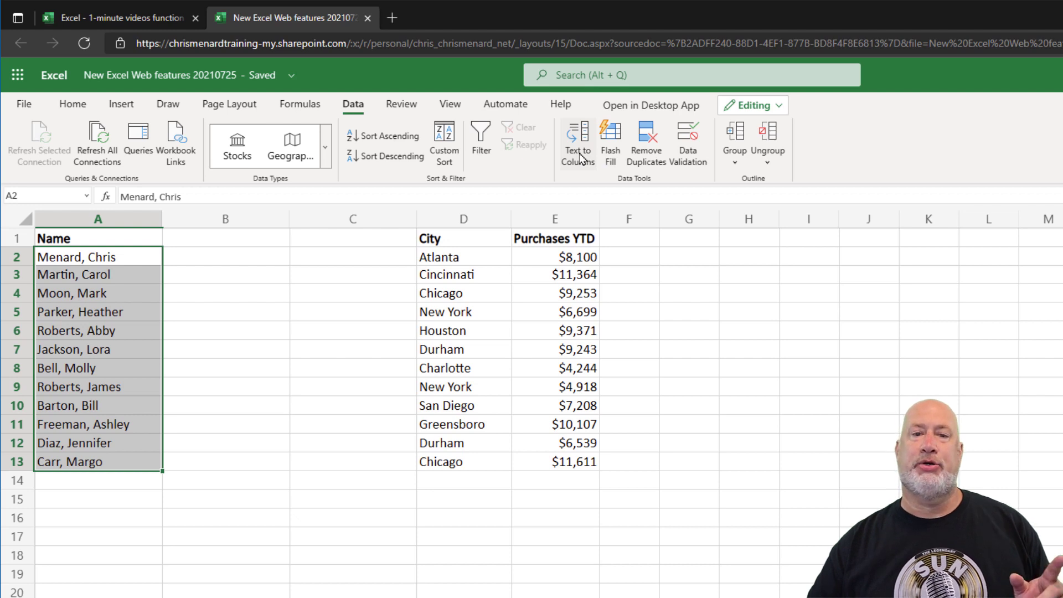
- Apply Text to Columns to the names using only the Comma delimiter
{"action": "left_click", "coordinate": [583, 156]}
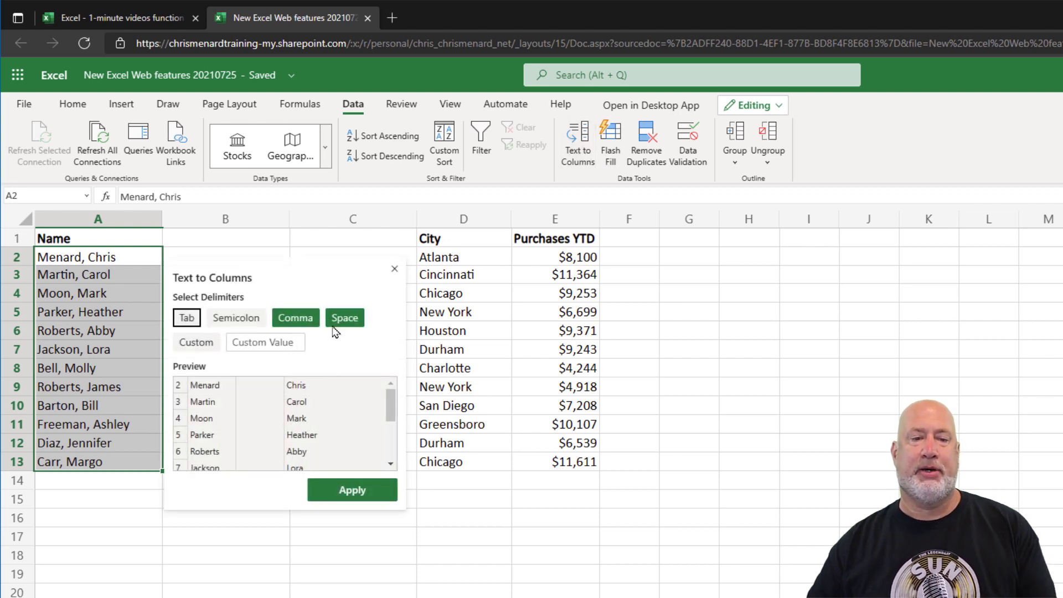
{"action": "left_click", "coordinate": [305, 321]}
{"action": "left_click", "coordinate": [342, 326]}
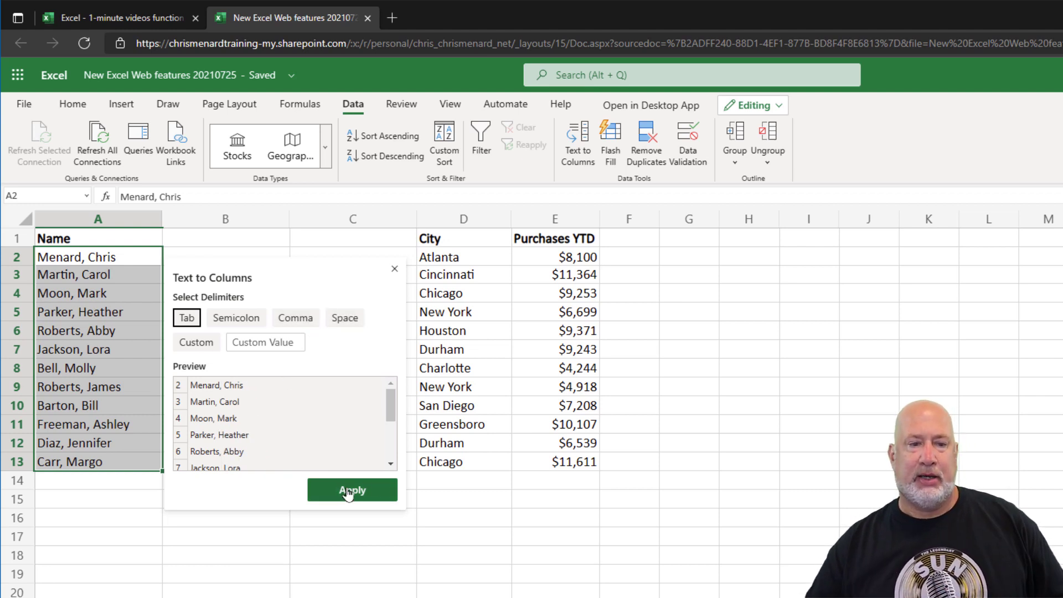
{"action": "left_click", "coordinate": [298, 320]}
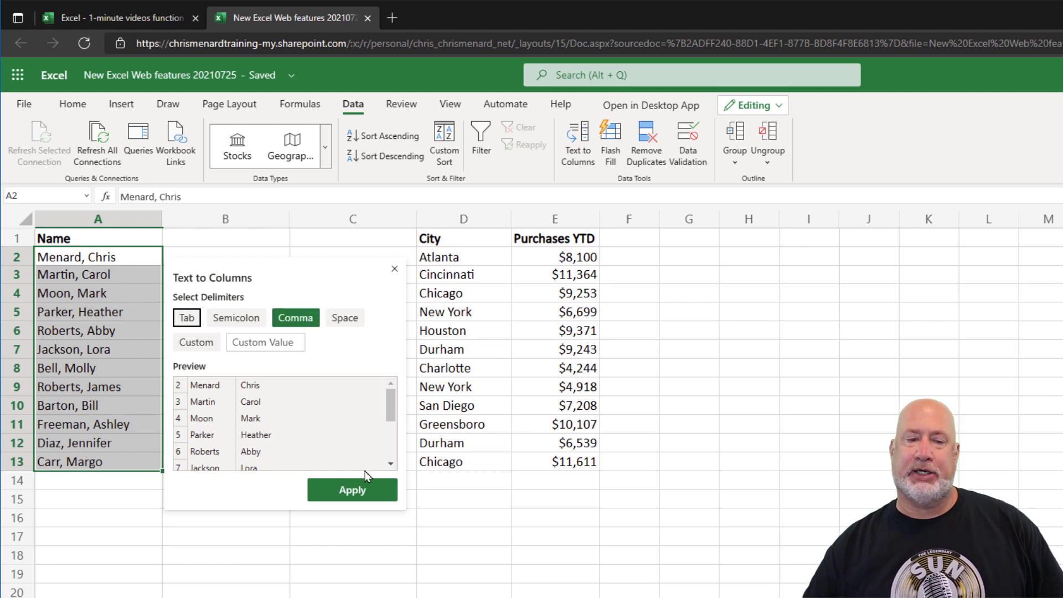
{"action": "left_click", "coordinate": [367, 498]}
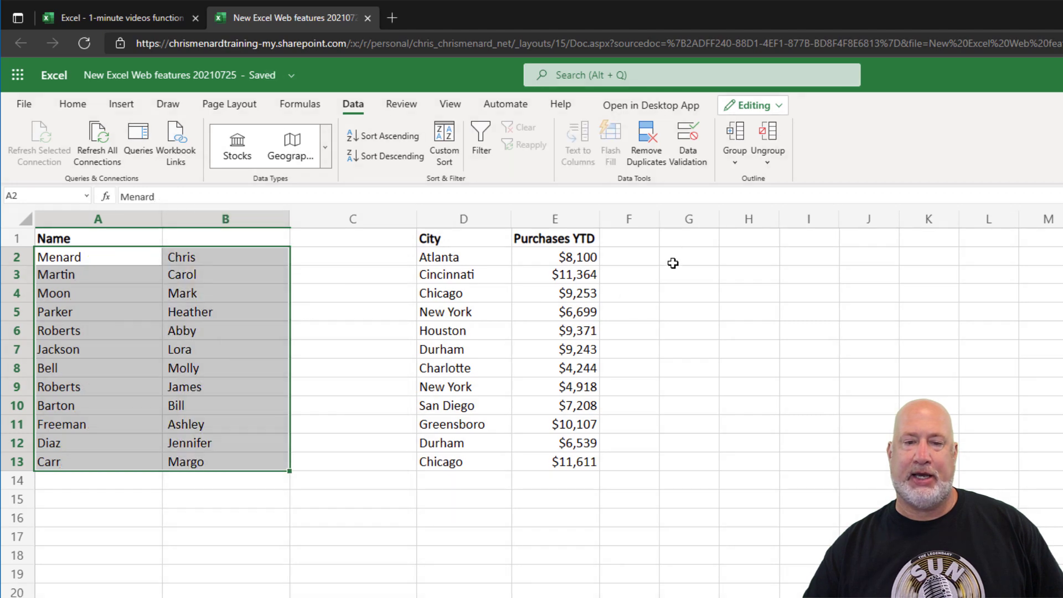
- Enter =LEN(B2) in F2 and fill it down to F13
{"action": "left_click", "coordinate": [641, 257]}
{"action": "type", "text": "="}
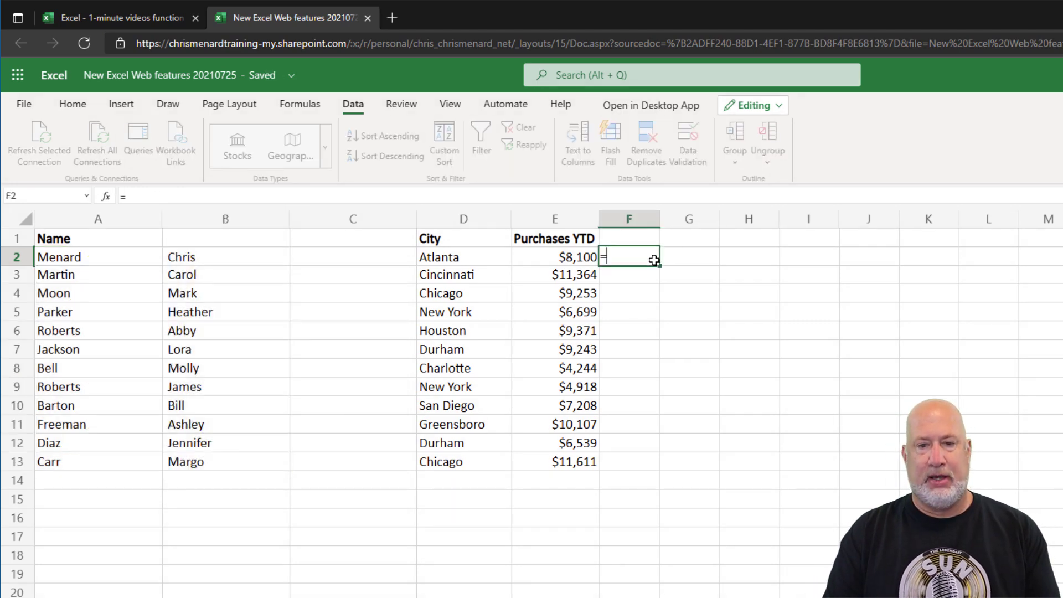
{"action": "type", "text": "len"}
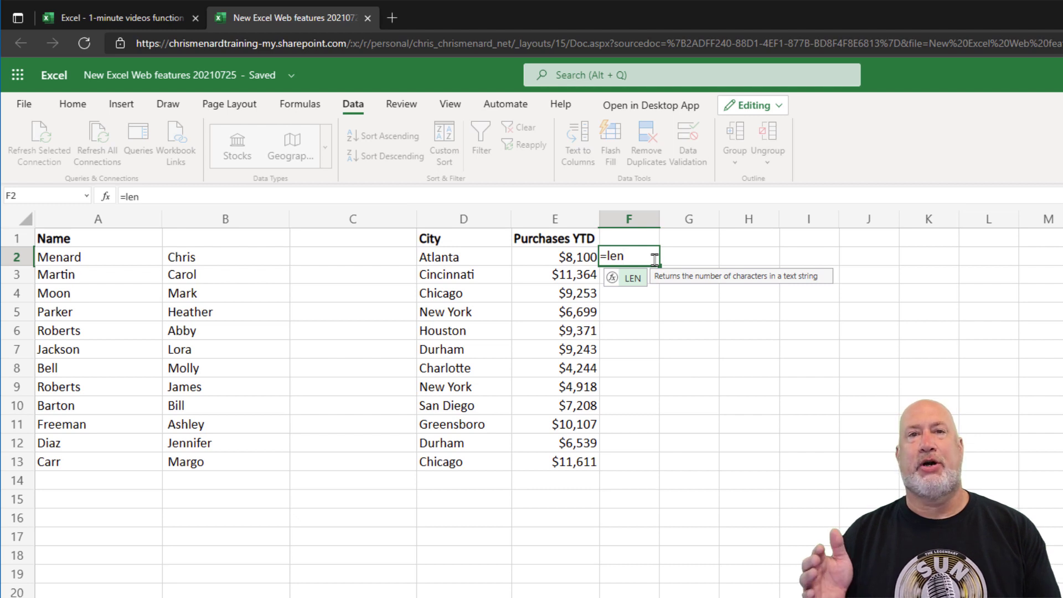
{"action": "key", "text": "Tab"}
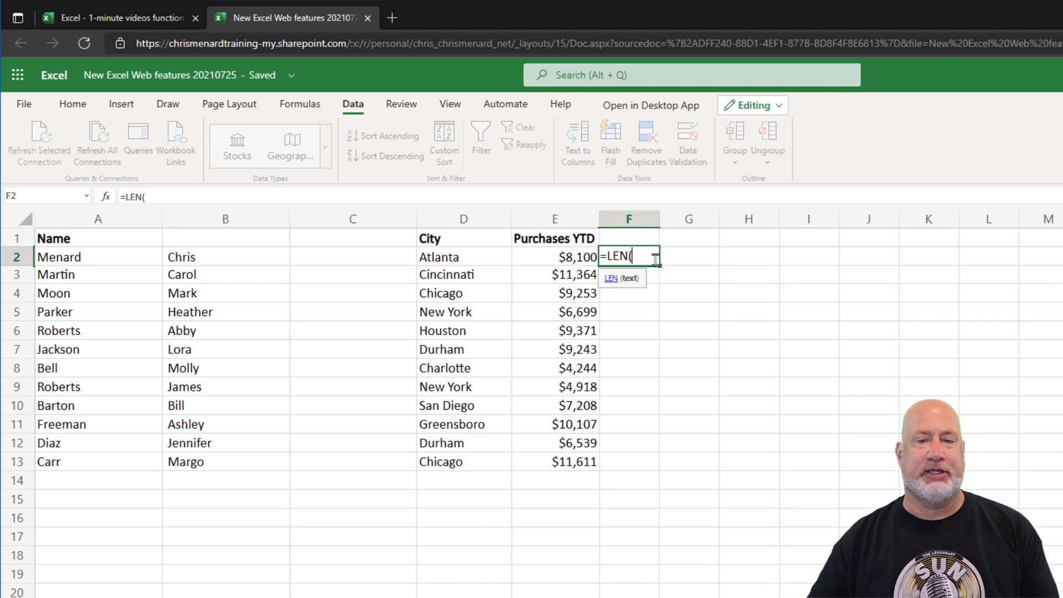
{"action": "left_click", "coordinate": [234, 258]}
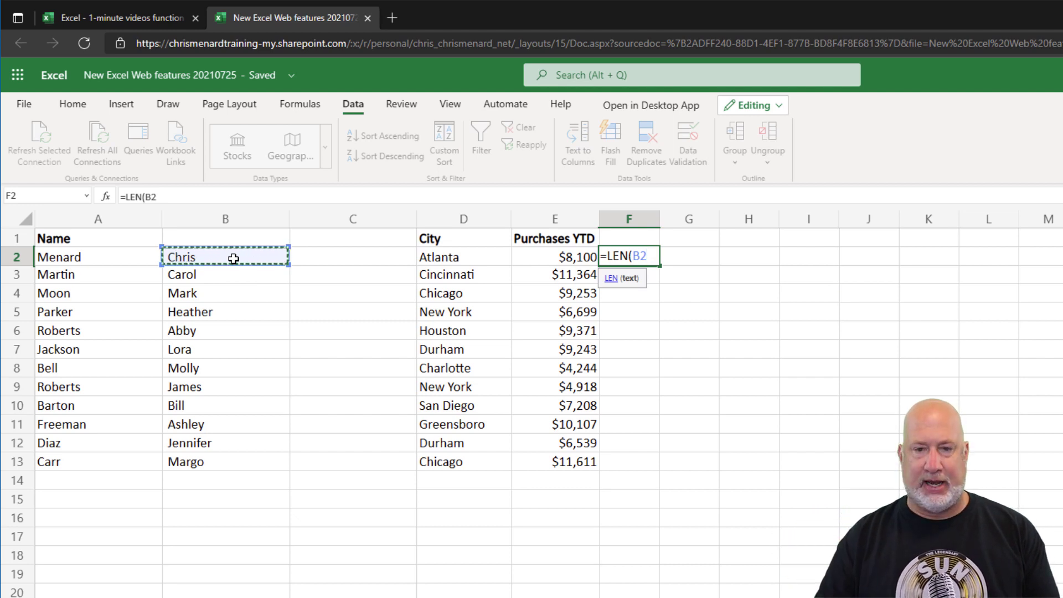
{"action": "key", "text": "Return"}
{"action": "left_click", "coordinate": [650, 258]}
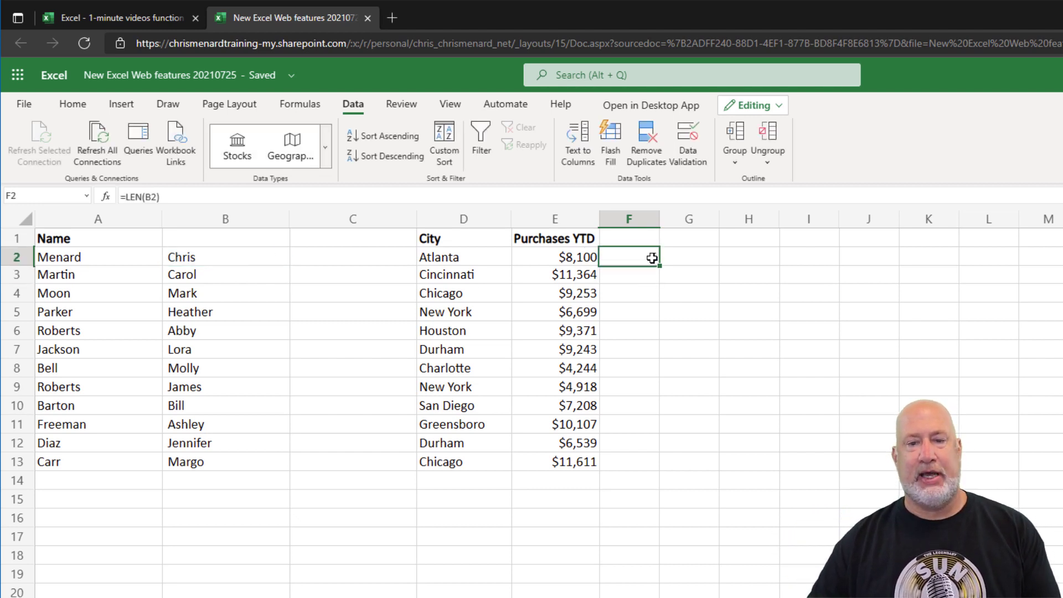
{"action": "left_click_drag", "start_coordinate": [660, 267], "coordinate": [659, 471]}
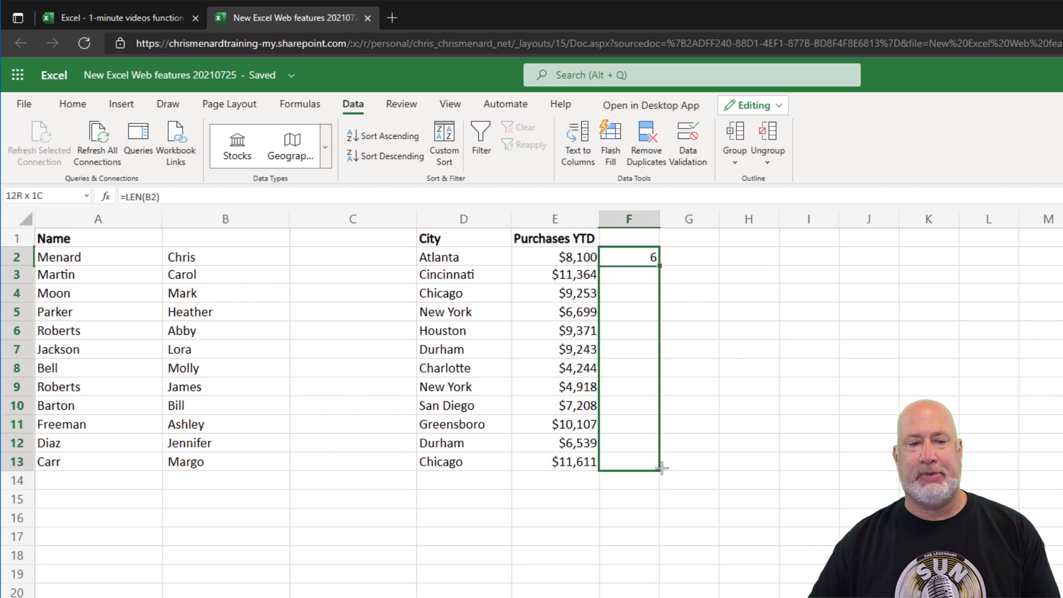
{"action": "left_click", "coordinate": [181, 294]}
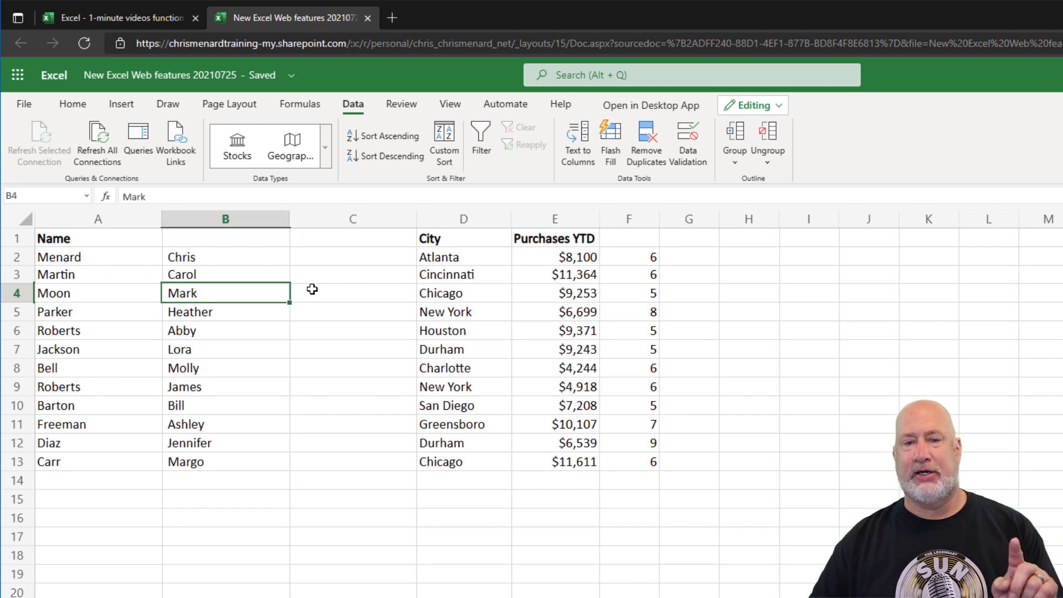
- Undo the split to restore the 'Last, First' names and select A2:A13
{"action": "left_click", "coordinate": [238, 270]}
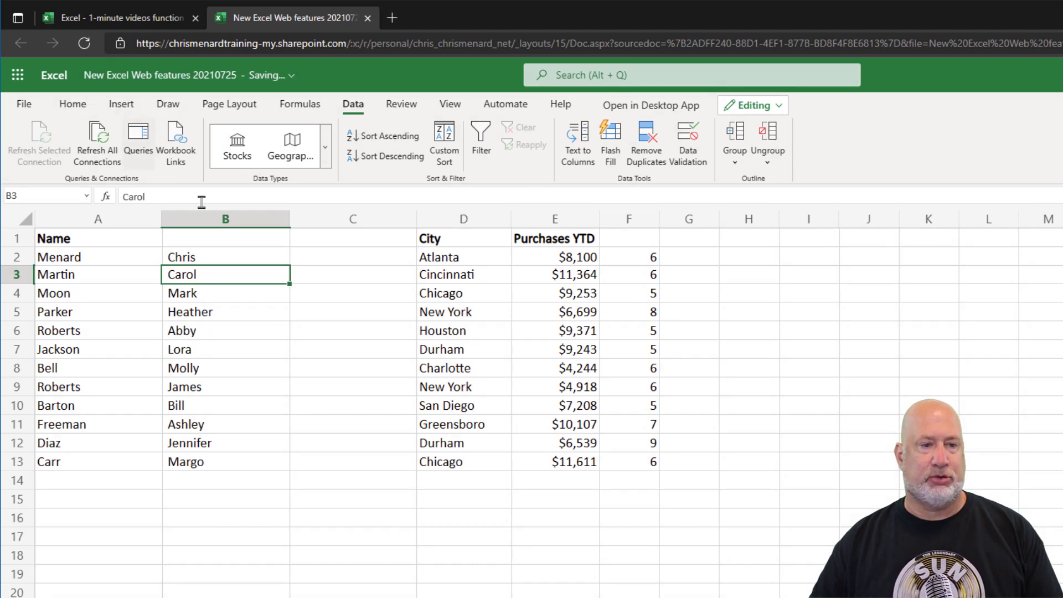
{"action": "key", "text": "ctrl+z"}
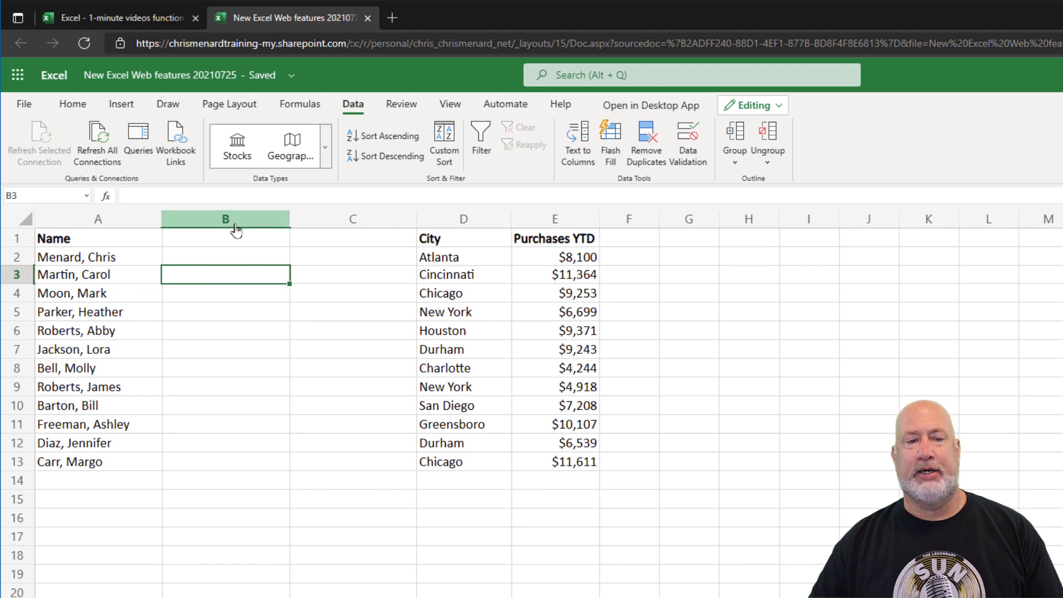
{"action": "left_click_drag", "start_coordinate": [118, 260], "coordinate": [128, 461]}
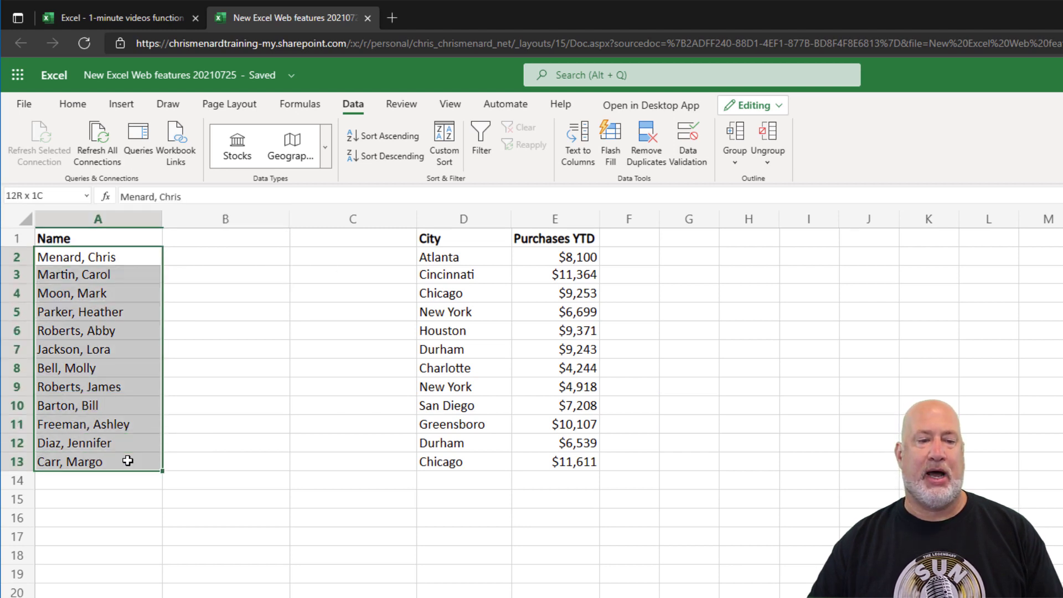
- Split the names with both Comma and Space delimiters, leaving first names in column C
{"action": "left_click", "coordinate": [578, 141]}
{"action": "left_click", "coordinate": [303, 326]}
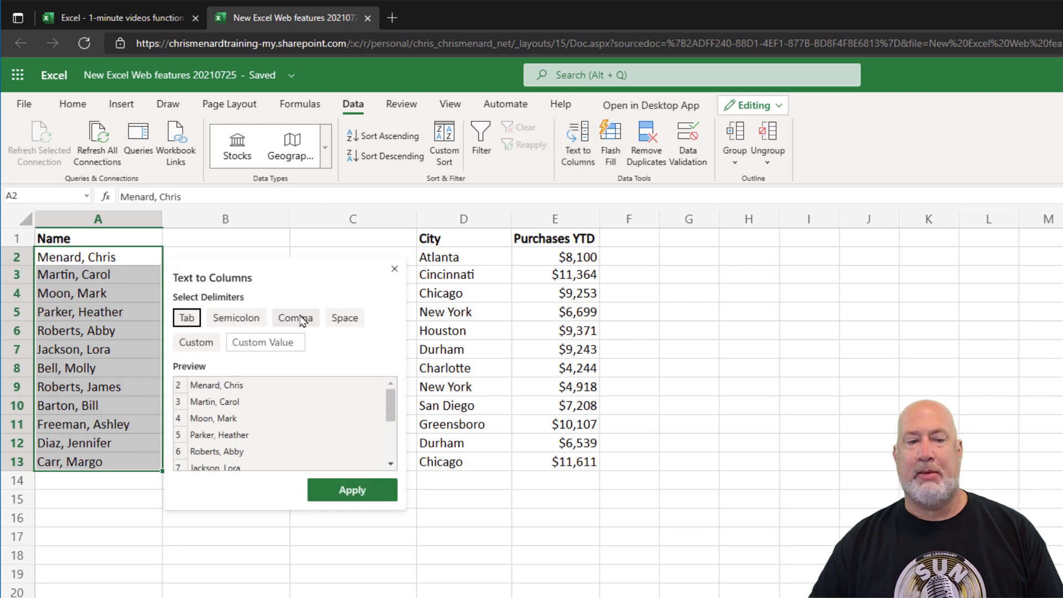
{"action": "left_click", "coordinate": [302, 321]}
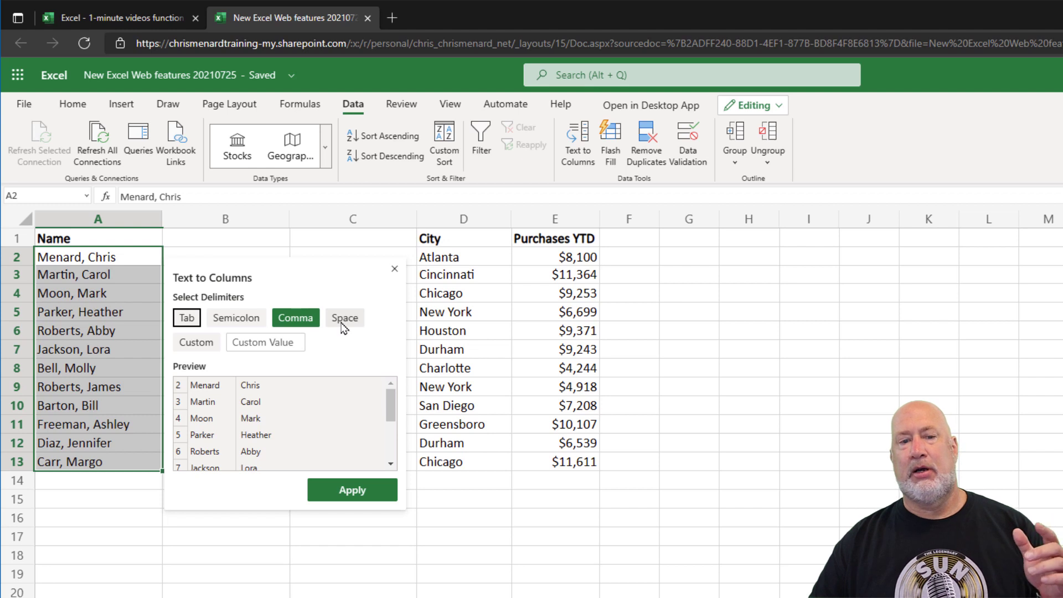
{"action": "left_click", "coordinate": [346, 326]}
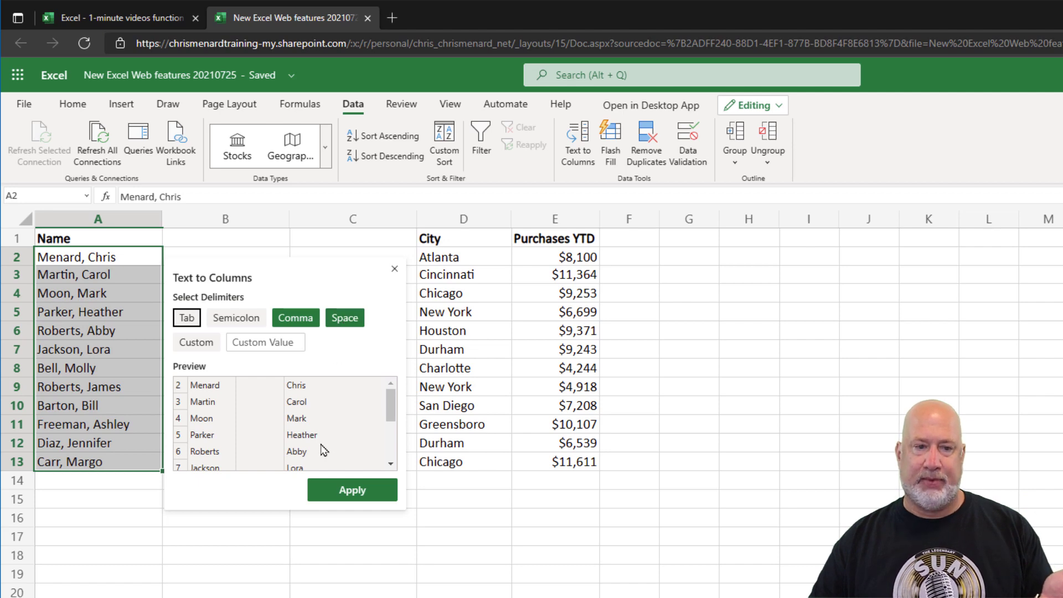
{"action": "left_click", "coordinate": [356, 491]}
{"action": "left_click", "coordinate": [235, 309]}
- Delete the empty column B so first names move into column B
{"action": "left_click", "coordinate": [236, 224]}
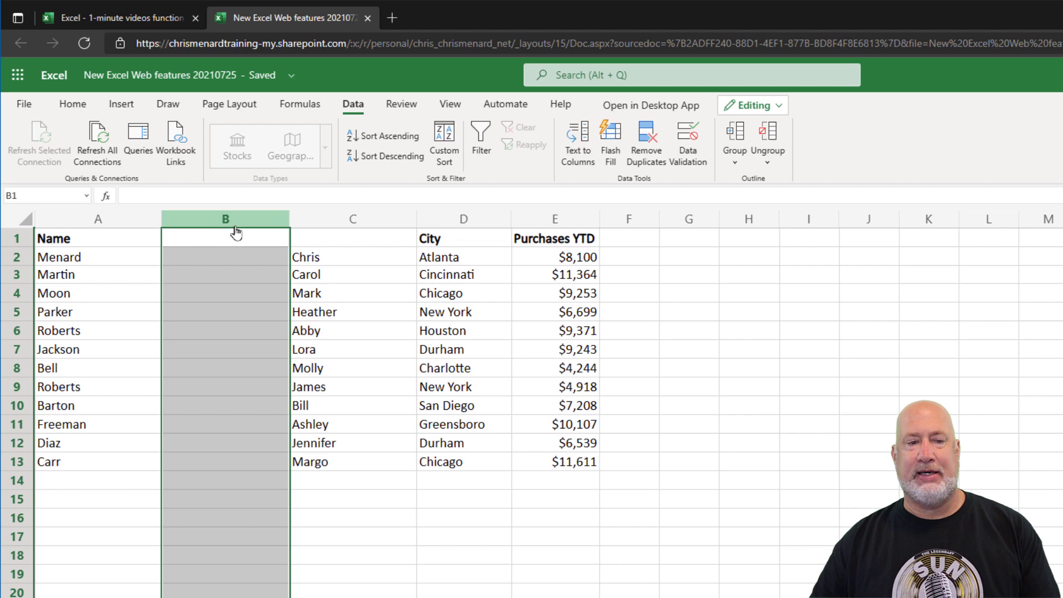
{"action": "right_click", "coordinate": [237, 229]}
{"action": "left_click", "coordinate": [287, 397]}
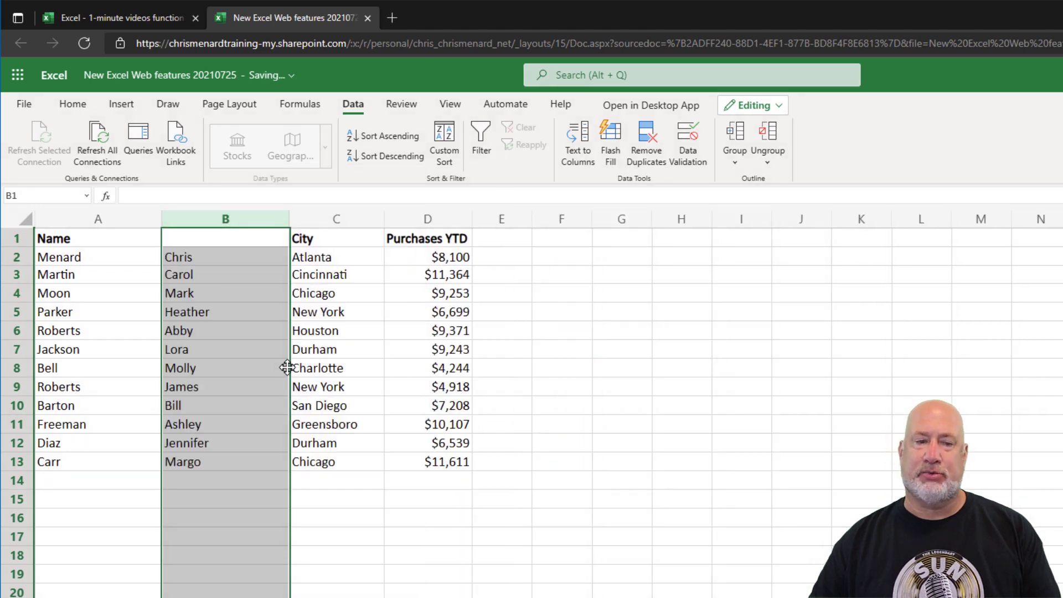
{"action": "left_click", "coordinate": [217, 241]}
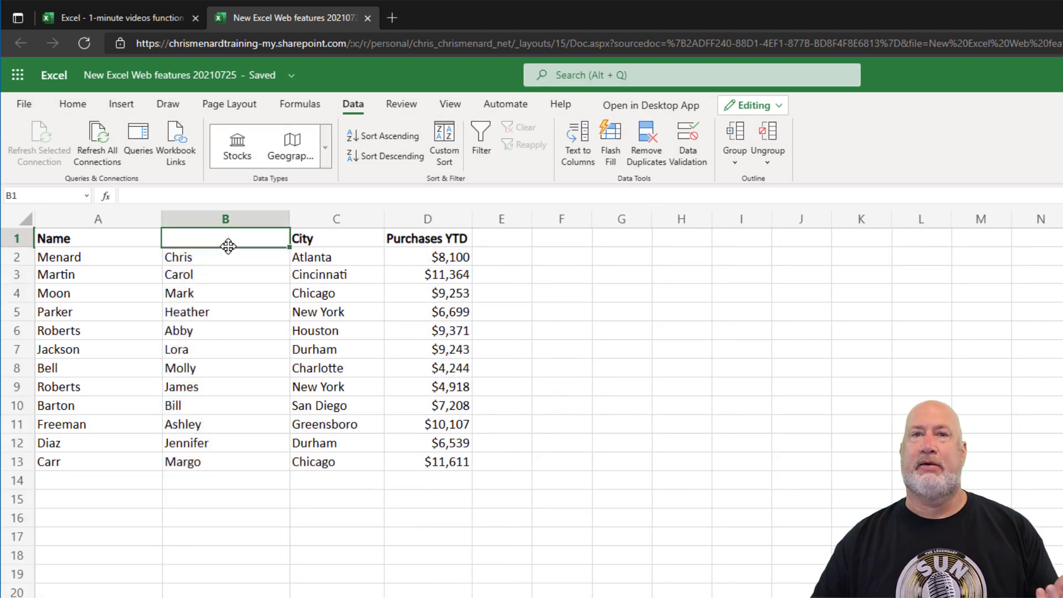
- Enter =LEN(B2) in E2 and fill it down to E4
{"action": "left_click", "coordinate": [511, 268]}
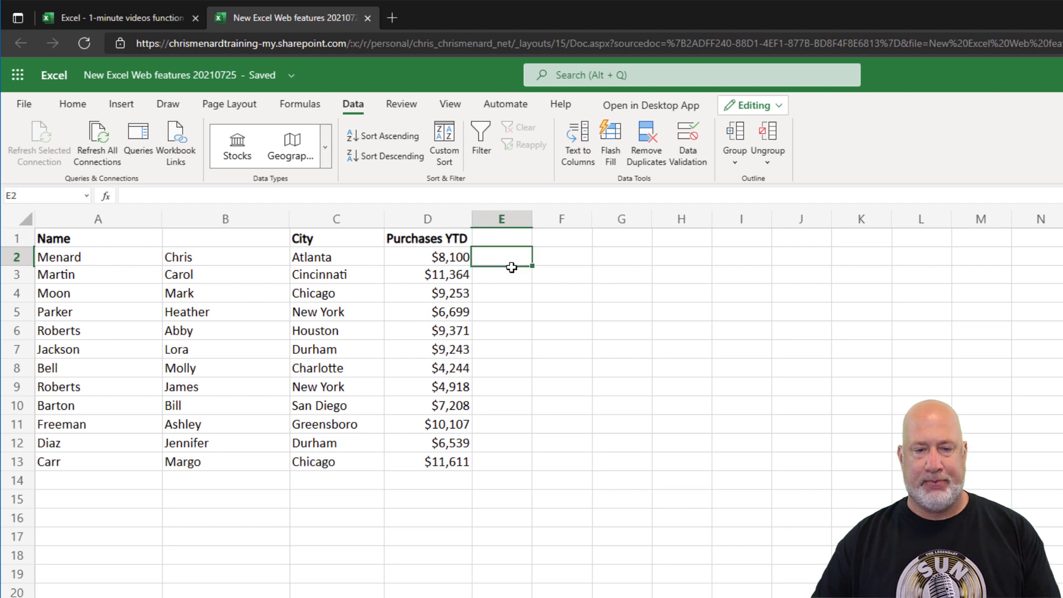
{"action": "type", "text": "=LEN("}
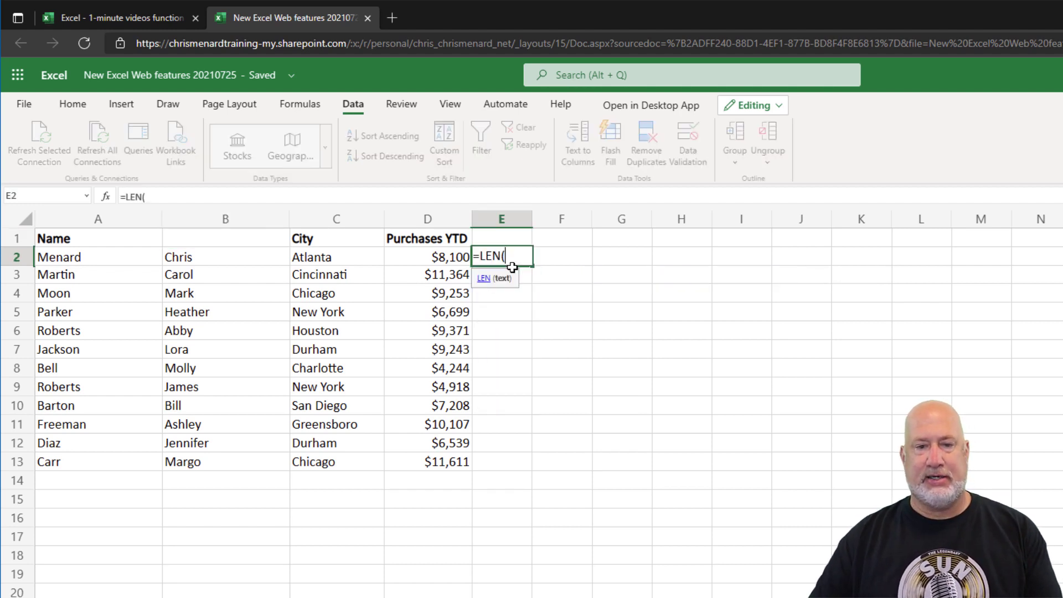
{"action": "left_click", "coordinate": [223, 254]}
{"action": "key", "text": "Return"}
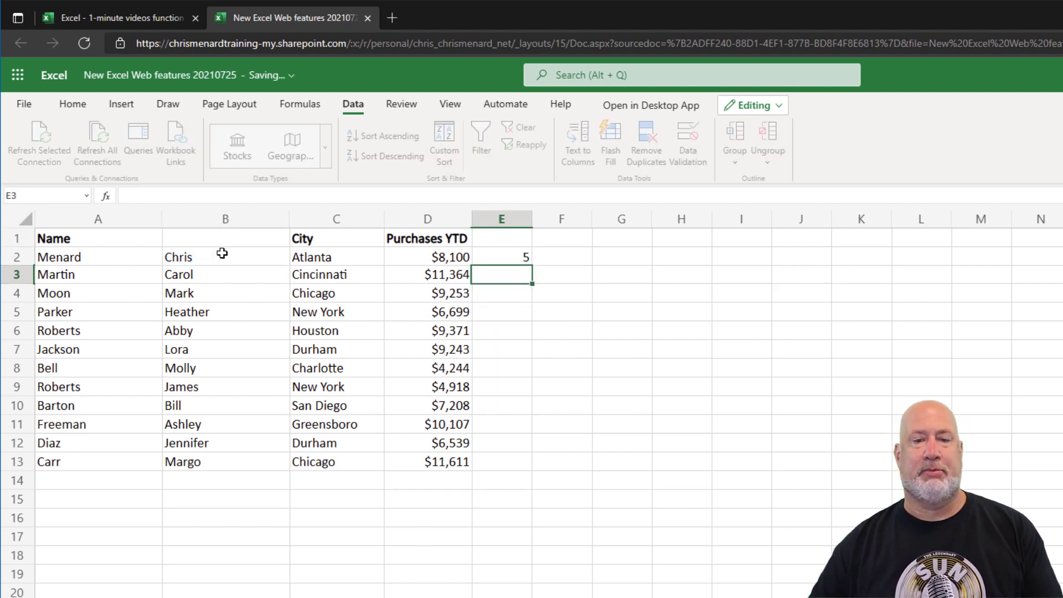
{"action": "left_click", "coordinate": [511, 262]}
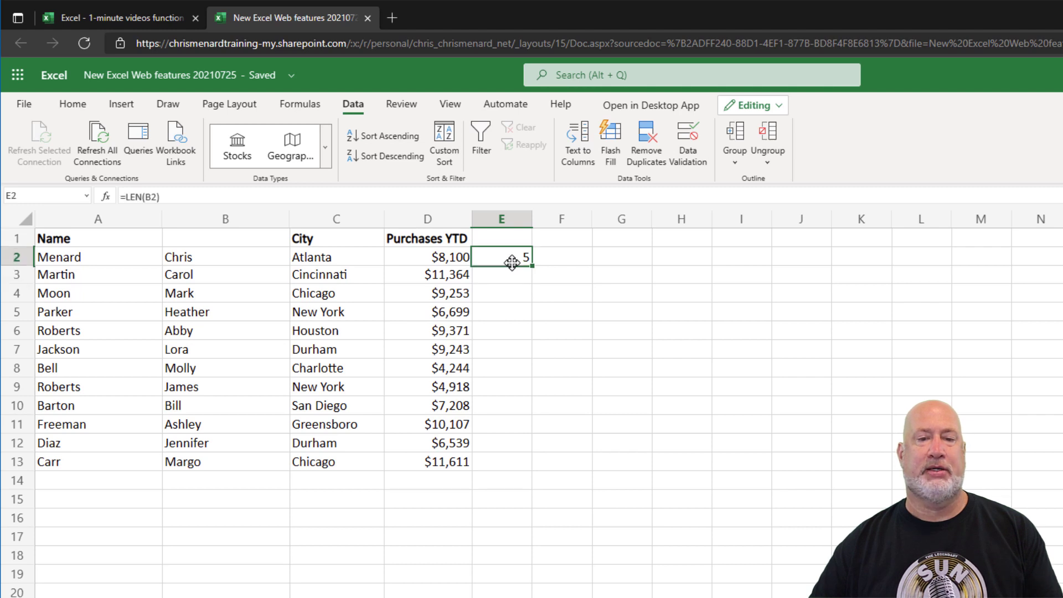
{"action": "left_click_drag", "start_coordinate": [530, 265], "coordinate": [536, 302]}
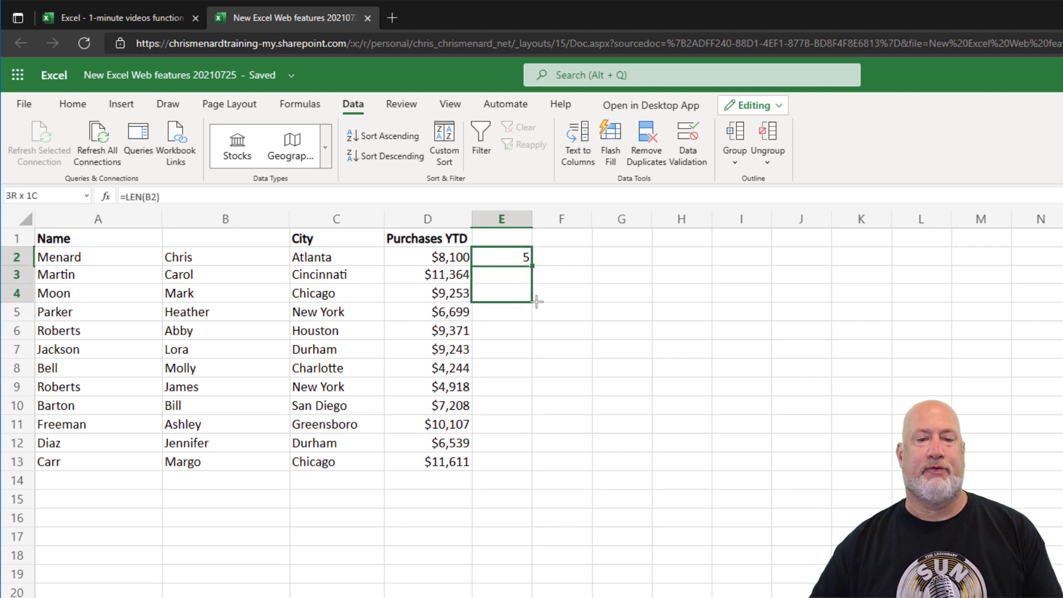
{"action": "left_click", "coordinate": [501, 277]}
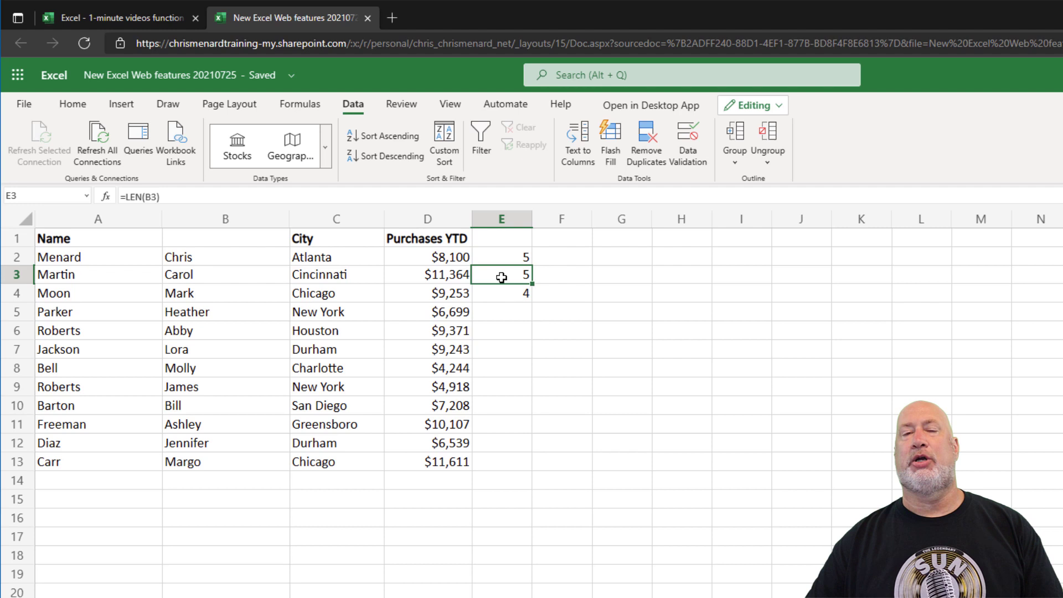